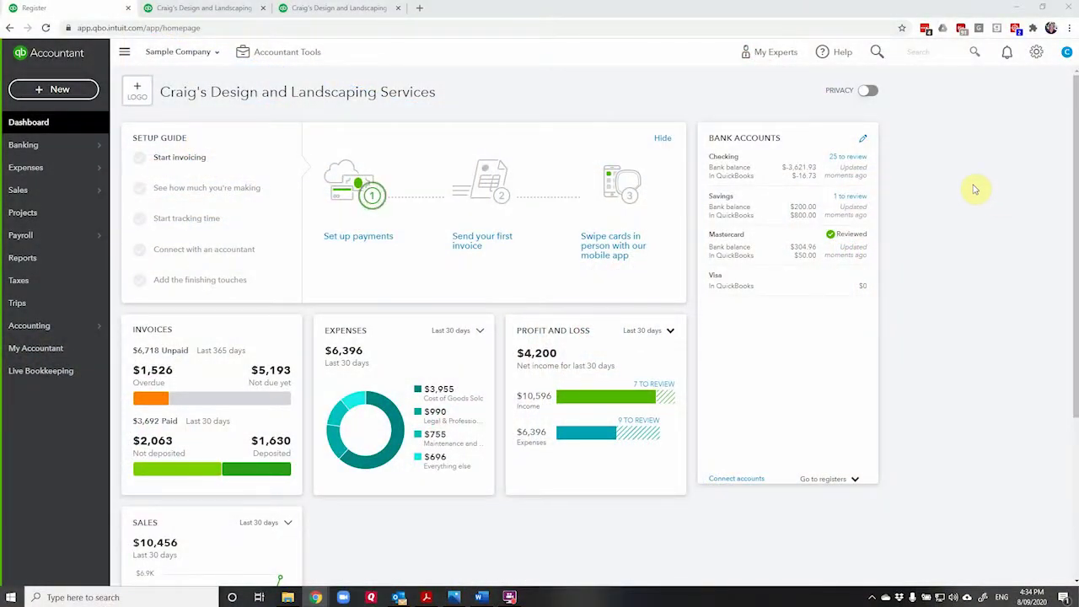
- Turn on Use purchase orders in the Expenses account settings
{"action": "left_click", "coordinate": [1037, 54]}
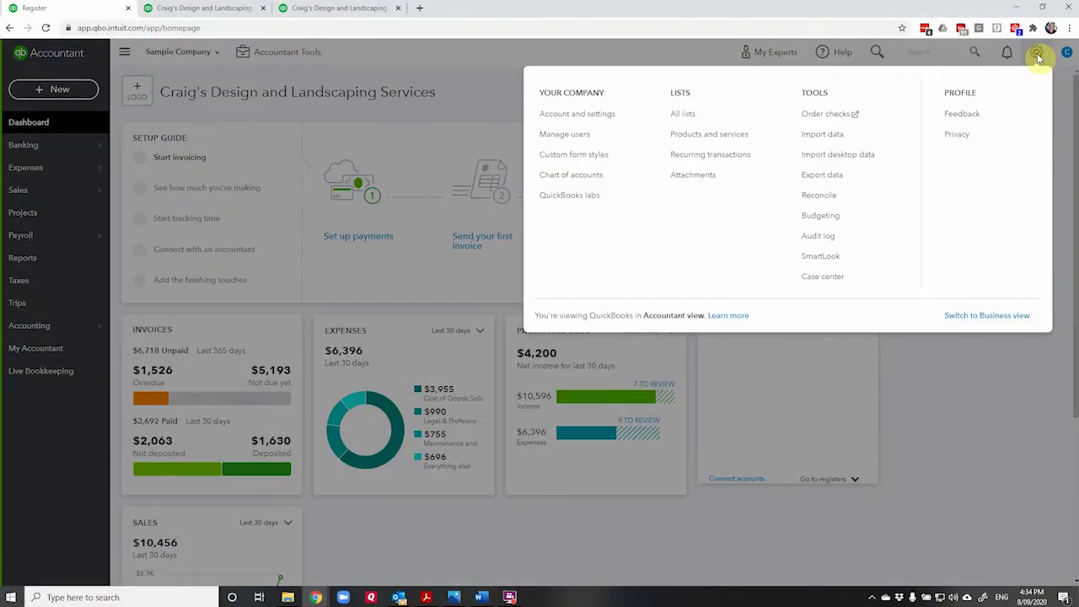
{"action": "left_click", "coordinate": [586, 112]}
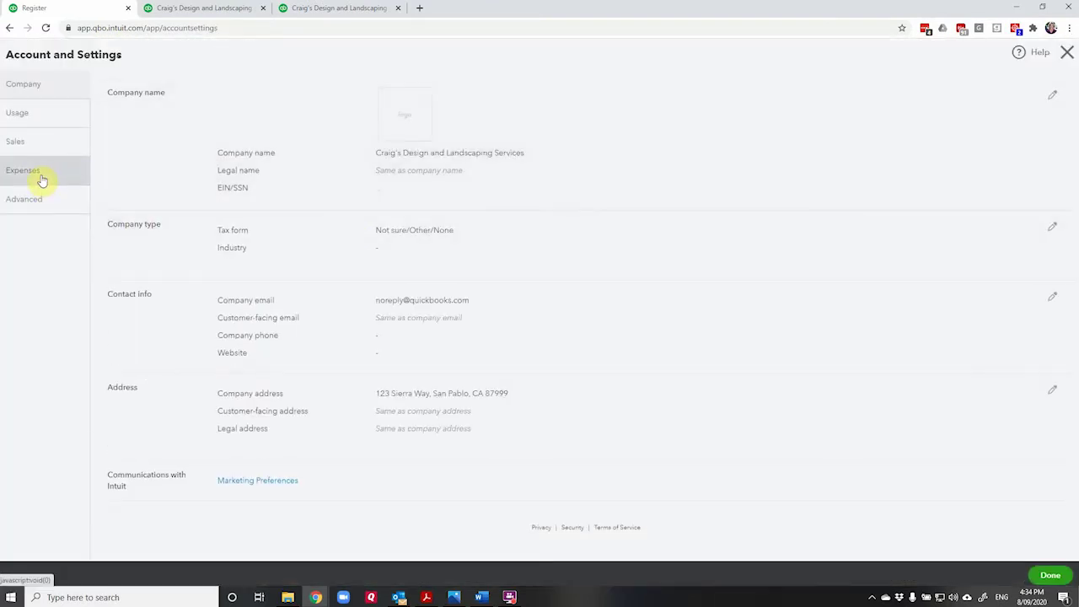
{"action": "left_click", "coordinate": [41, 179]}
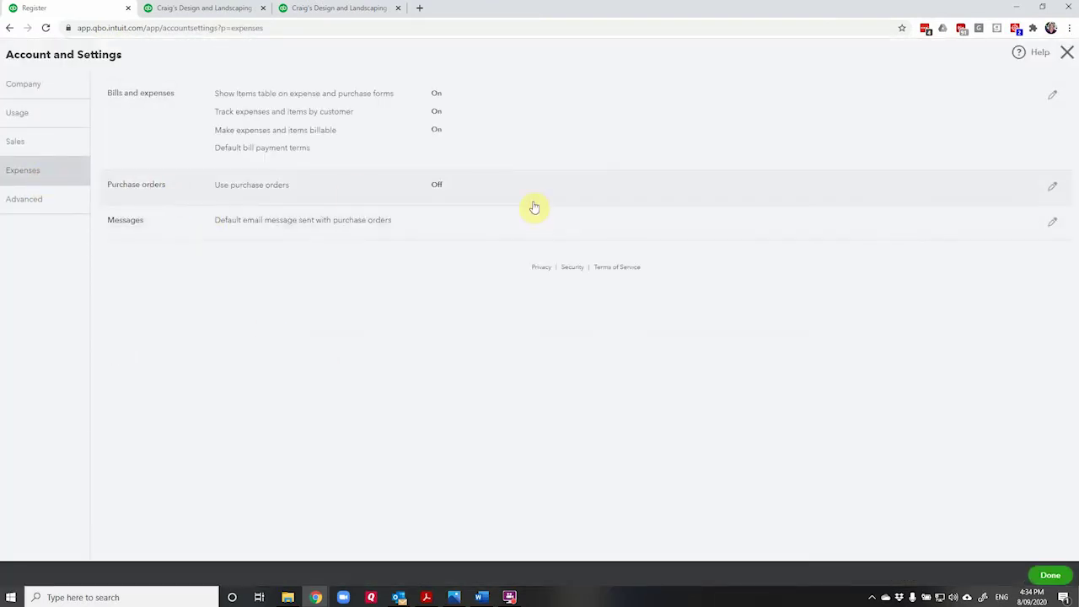
{"action": "left_click", "coordinate": [1053, 185]}
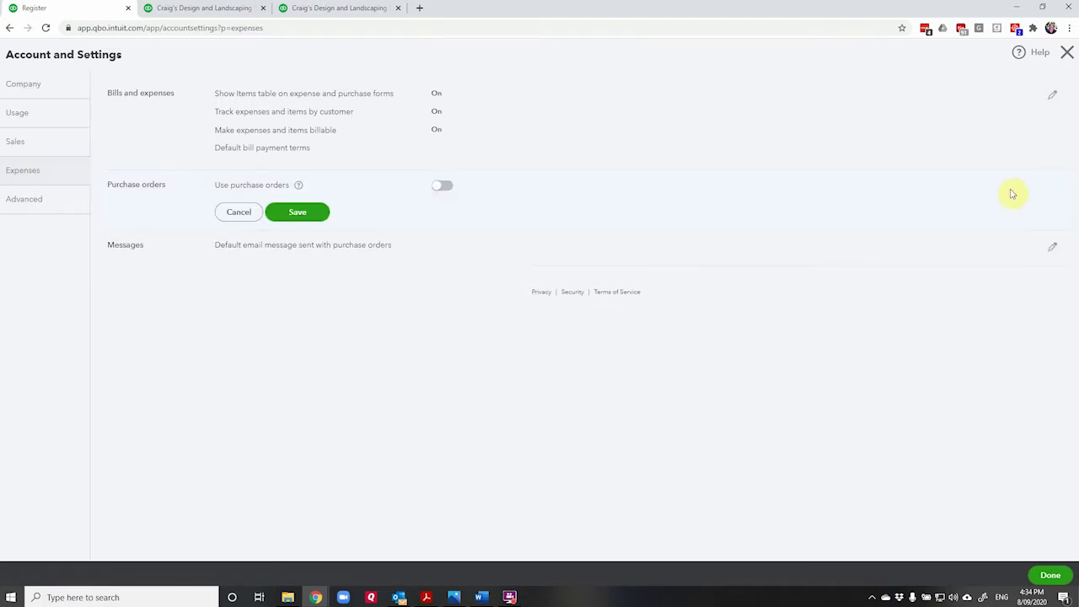
{"action": "left_click", "coordinate": [449, 186]}
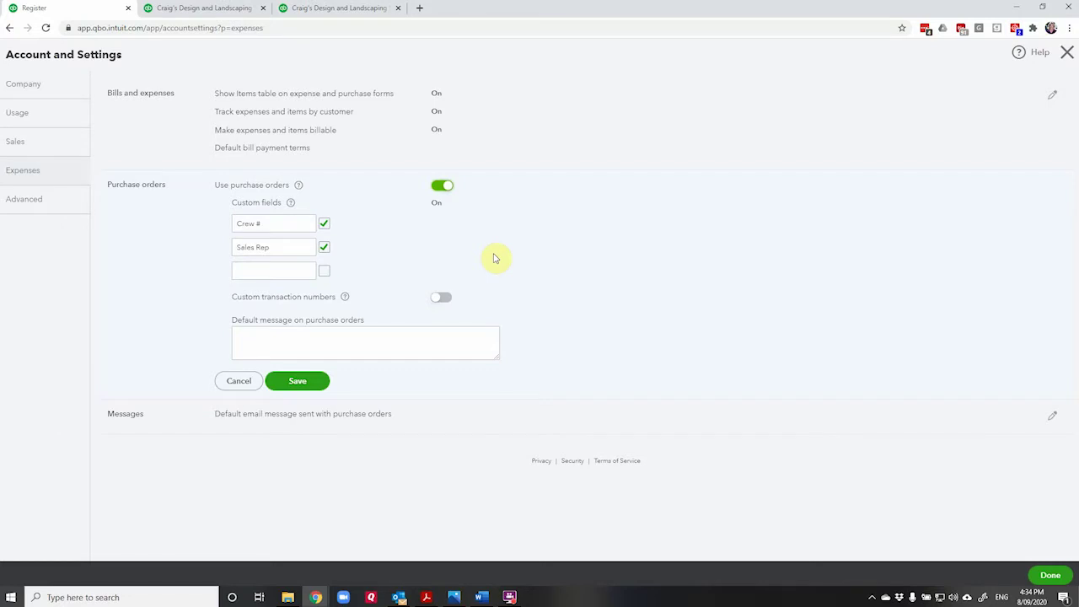
- Set the default purchase order message to 'can be edited - useful field' and save
{"action": "left_click", "coordinate": [377, 342]}
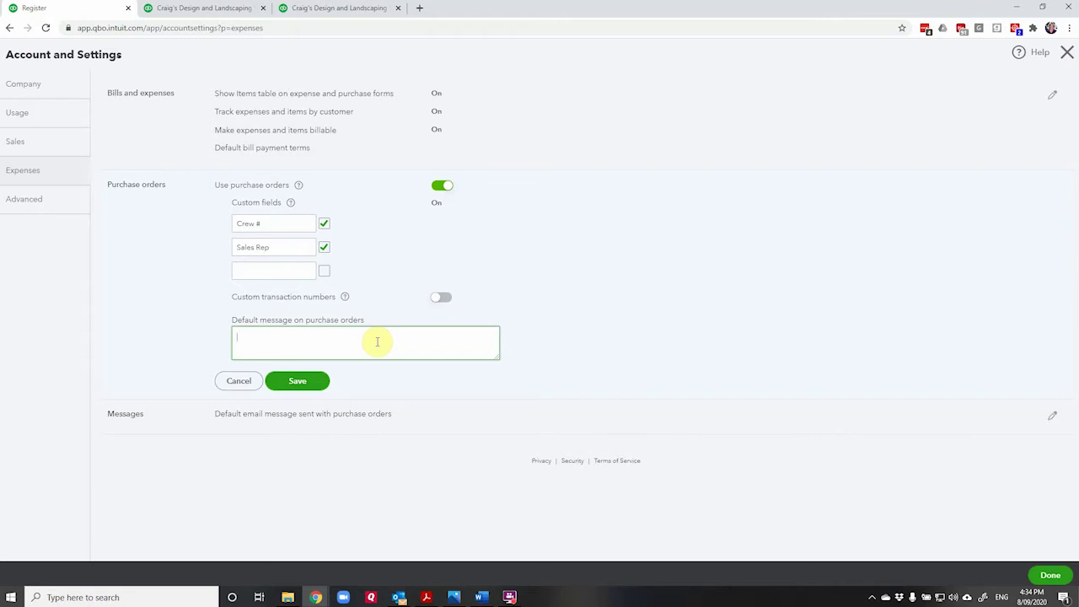
{"action": "type", "text": "can be edited - usefu"}
{"action": "type", "text": "l field"}
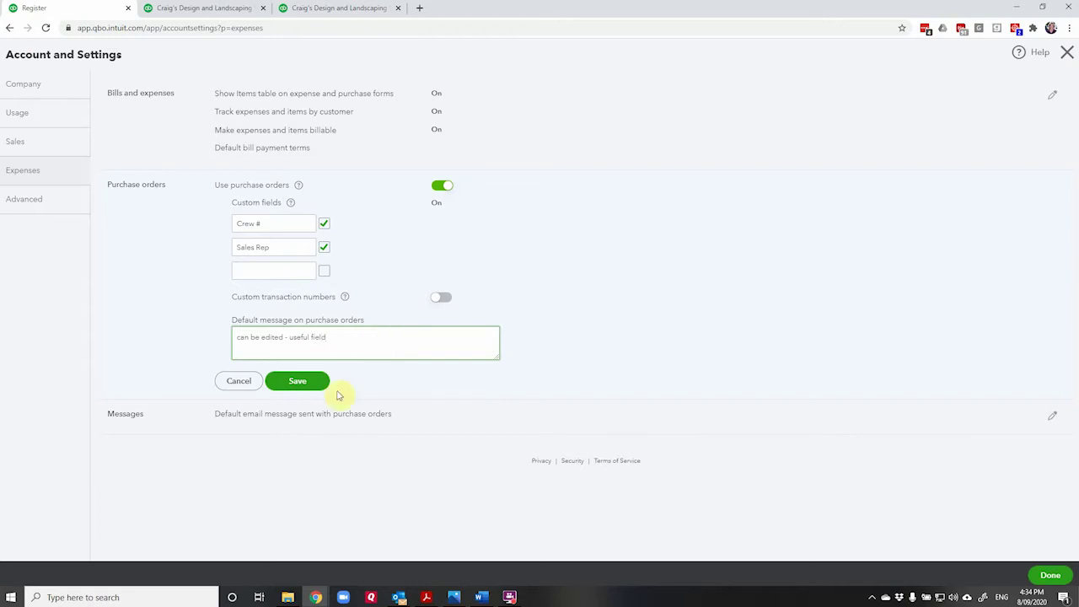
{"action": "left_click", "coordinate": [312, 381]}
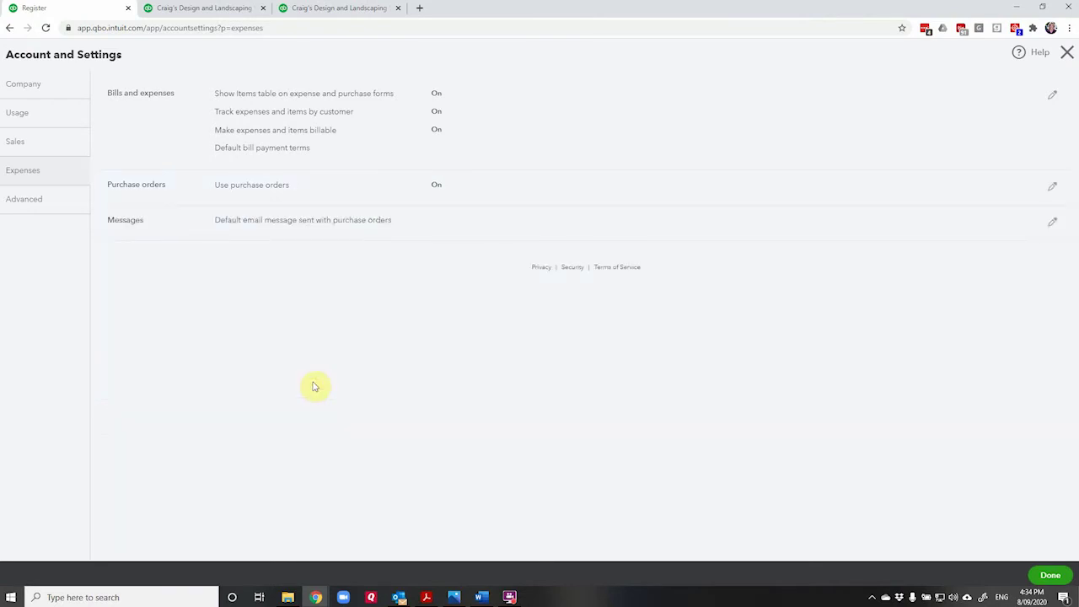
{"action": "left_click", "coordinate": [1050, 575]}
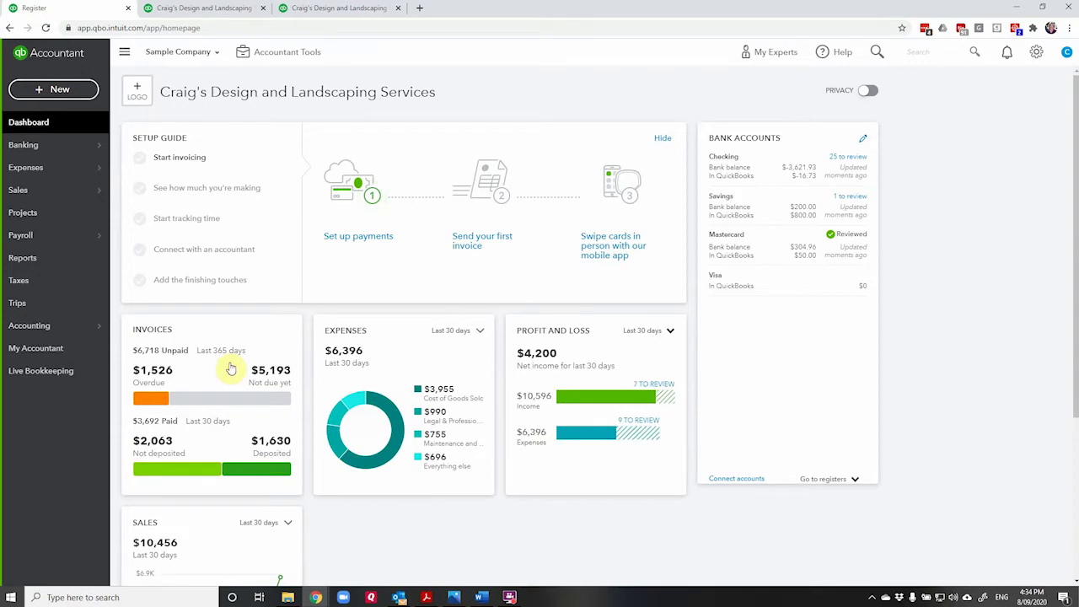
- Start a new purchase order to vendor Tania's Nursery and set the fountain line quantity
{"action": "left_click", "coordinate": [59, 90]}
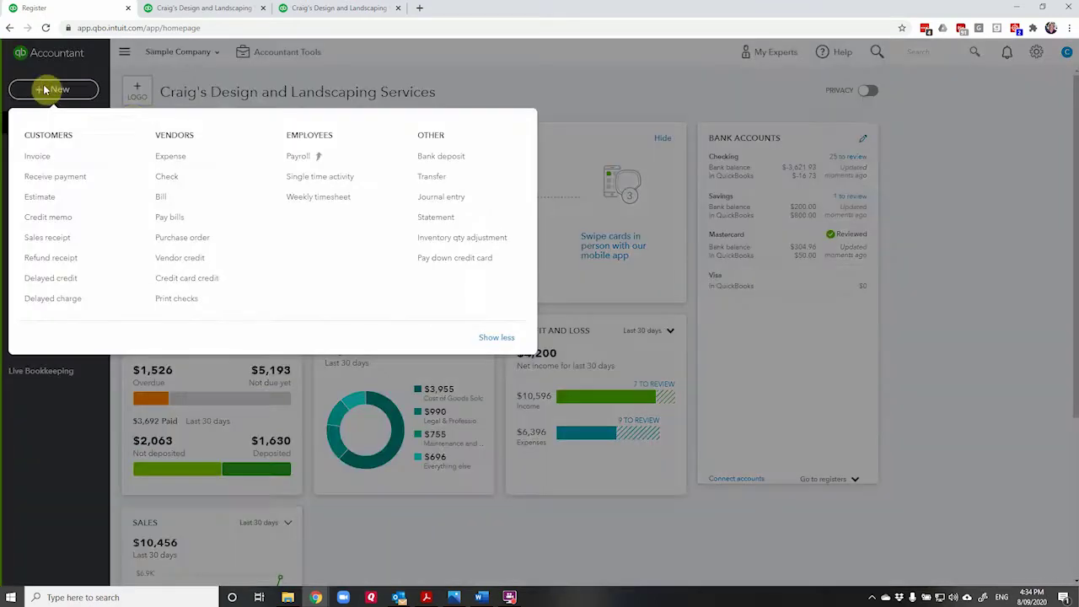
{"action": "left_click", "coordinate": [180, 238]}
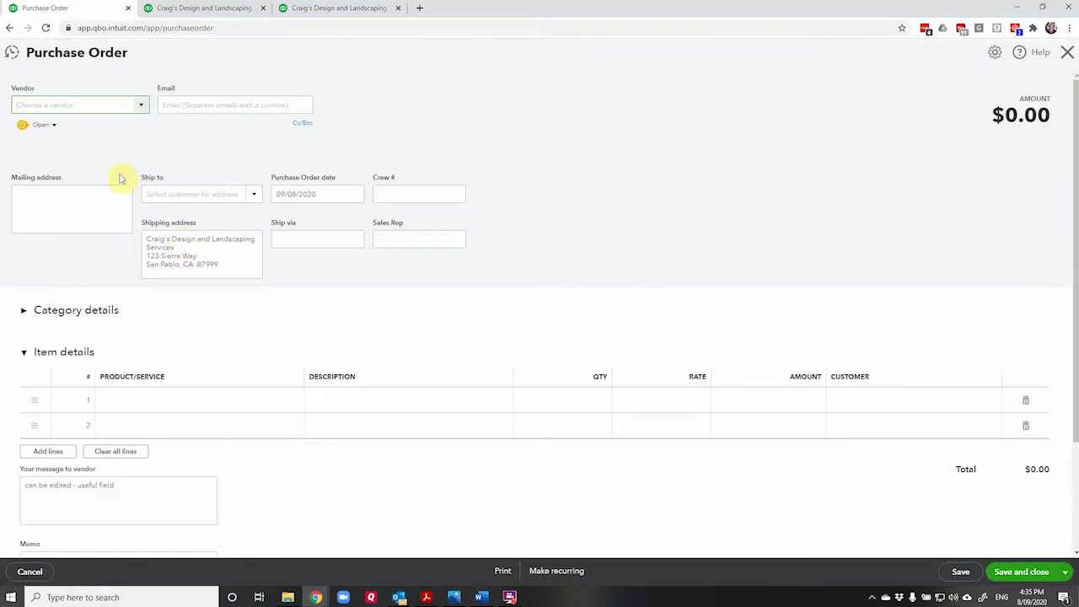
{"action": "type", "text": "tani"}
{"action": "left_click", "coordinate": [78, 146]}
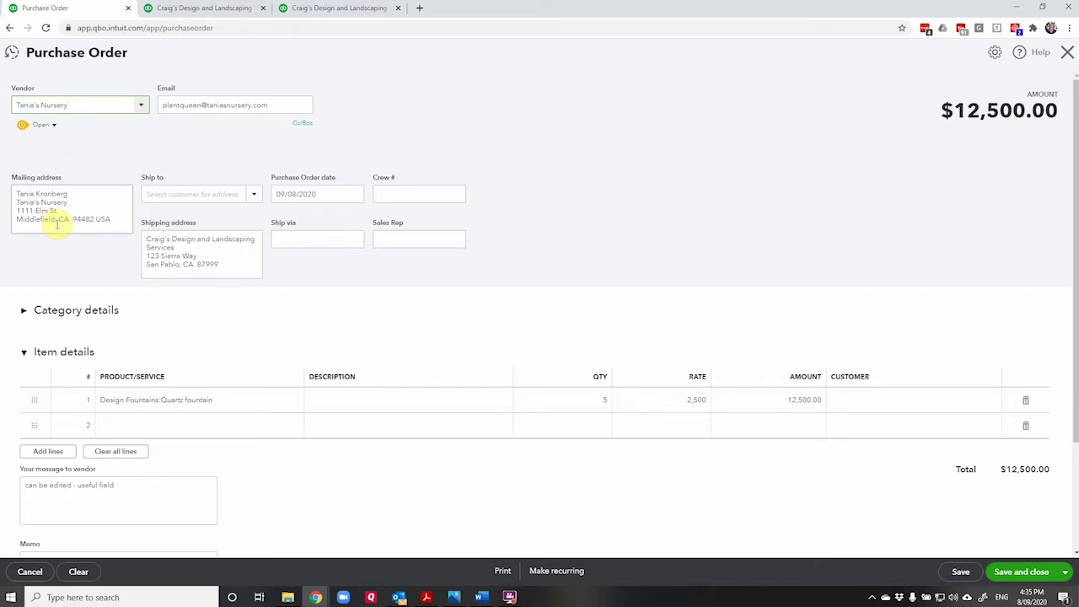
{"action": "left_click", "coordinate": [581, 400]}
{"action": "type", "text": "10"}
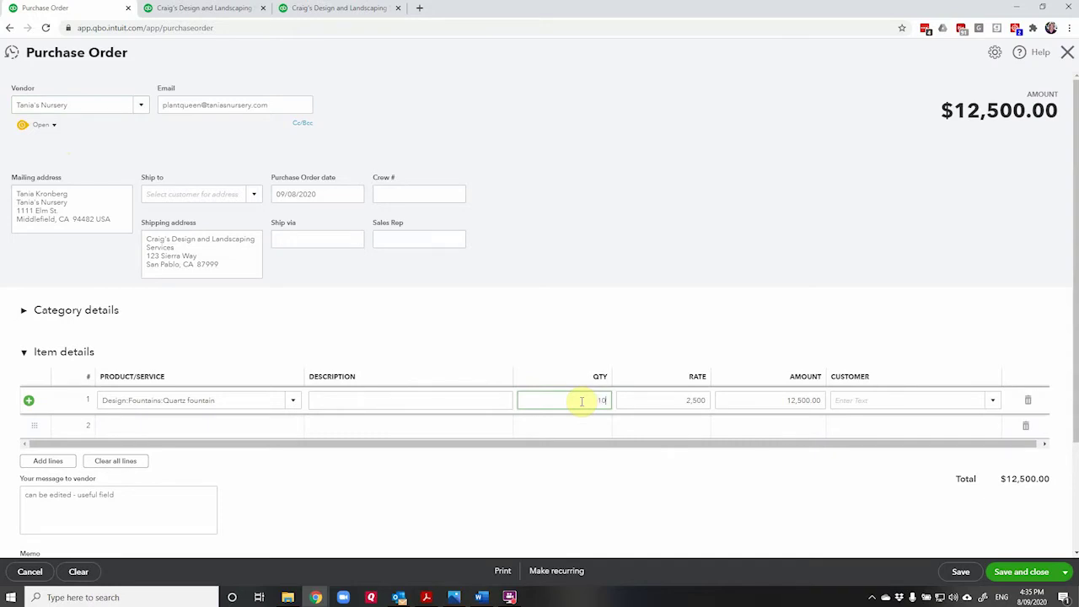
{"action": "key", "text": "Tab"}
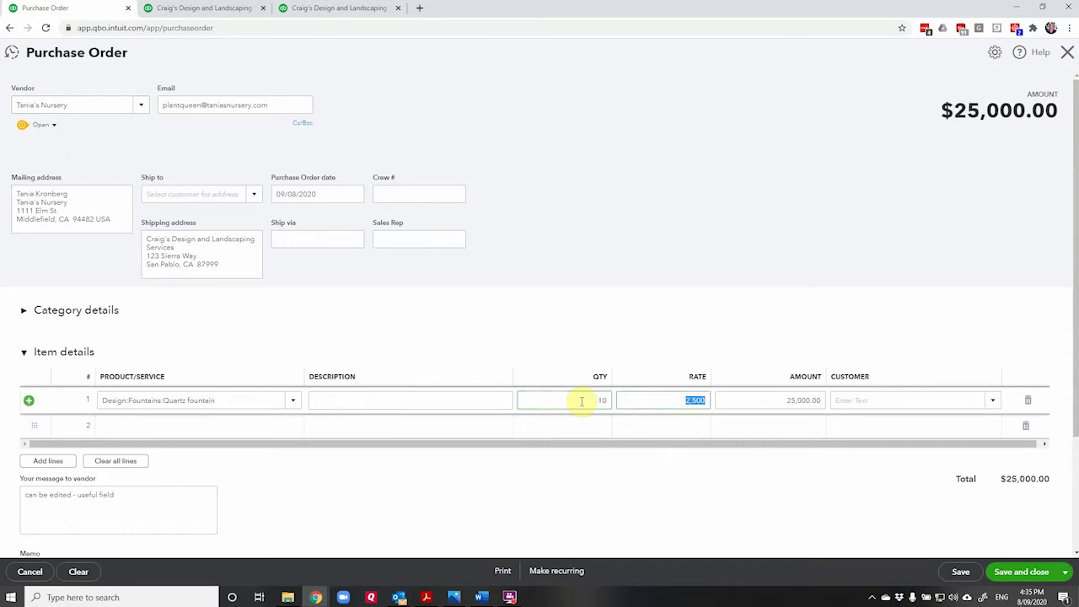
- Replace the message to vendor with 'Please send by fede'
{"action": "scroll", "coordinate": [413, 532], "scroll_direction": "down", "scroll_amount": 2}
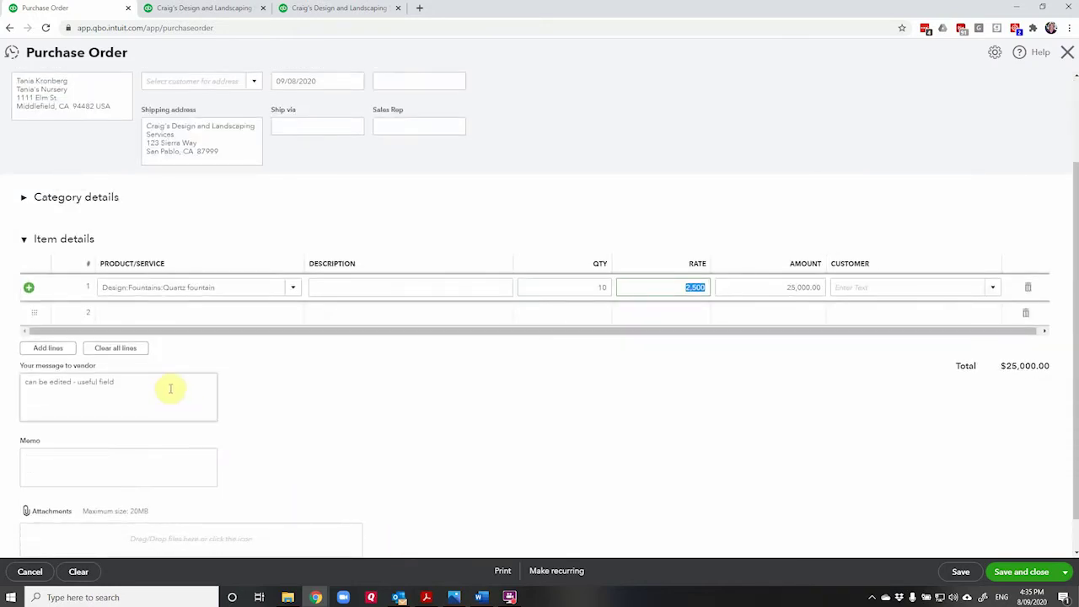
{"action": "left_click_drag", "start_coordinate": [159, 382], "coordinate": [26, 373]}
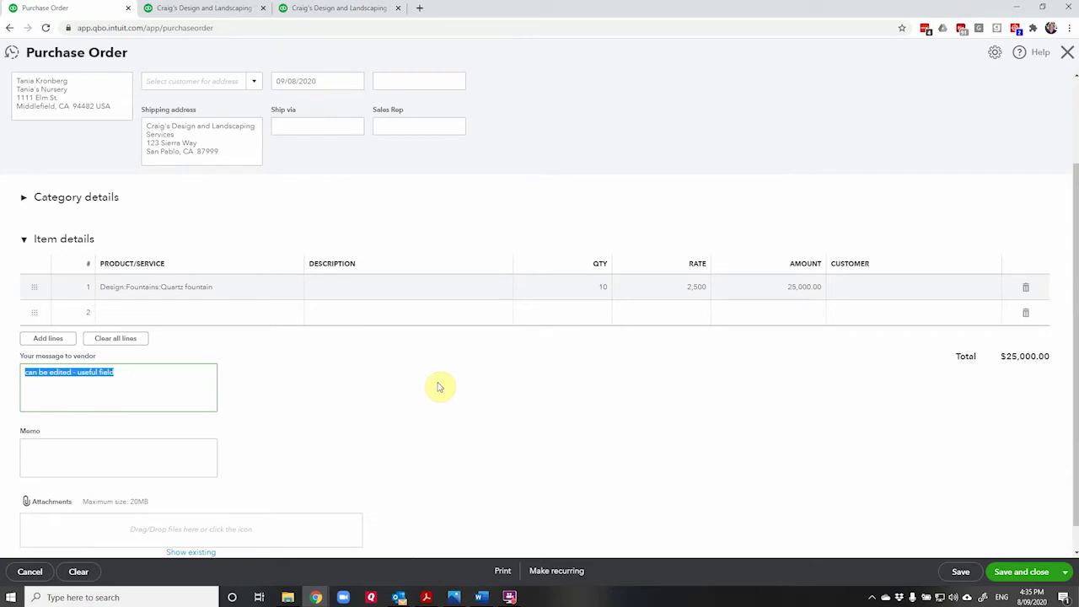
{"action": "type", "text": "Please sen"}
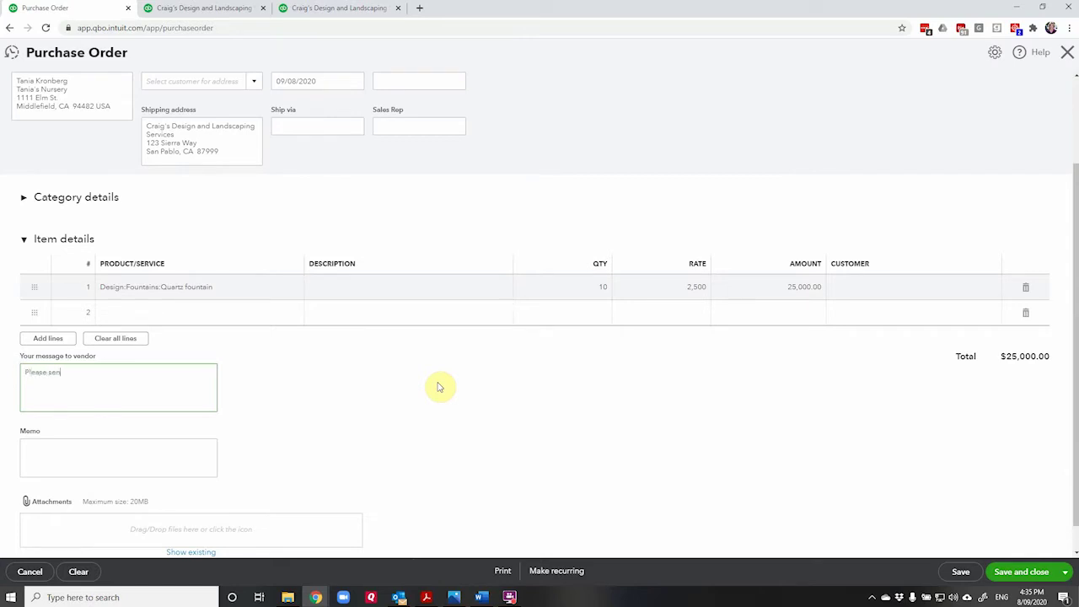
{"action": "type", "text": "d by f"}
{"action": "type", "text": "edex"}
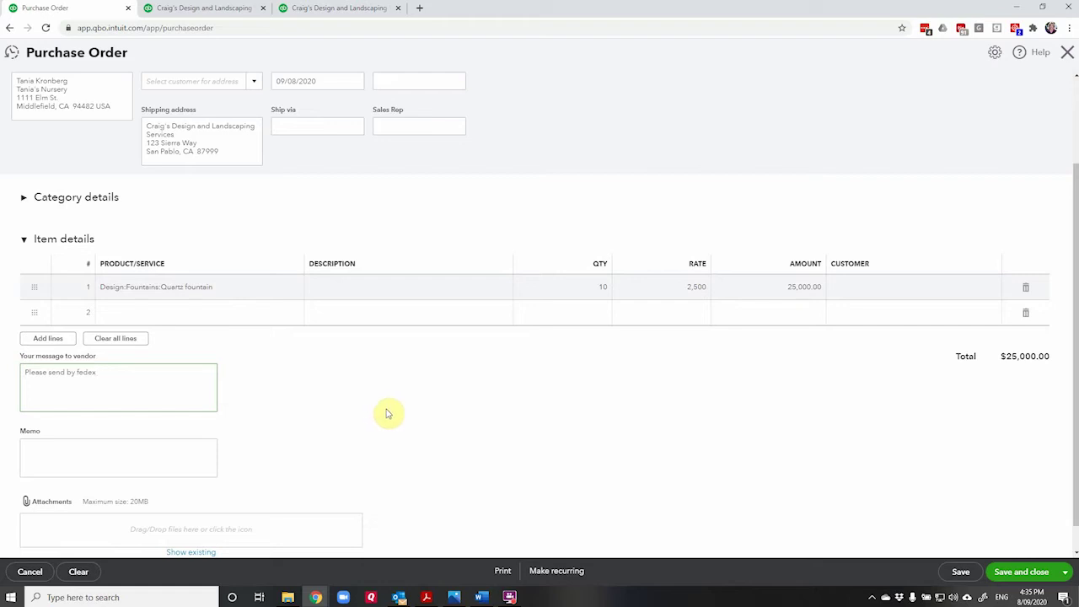
{"action": "scroll", "coordinate": [683, 417], "scroll_direction": "up", "scroll_amount": 3}
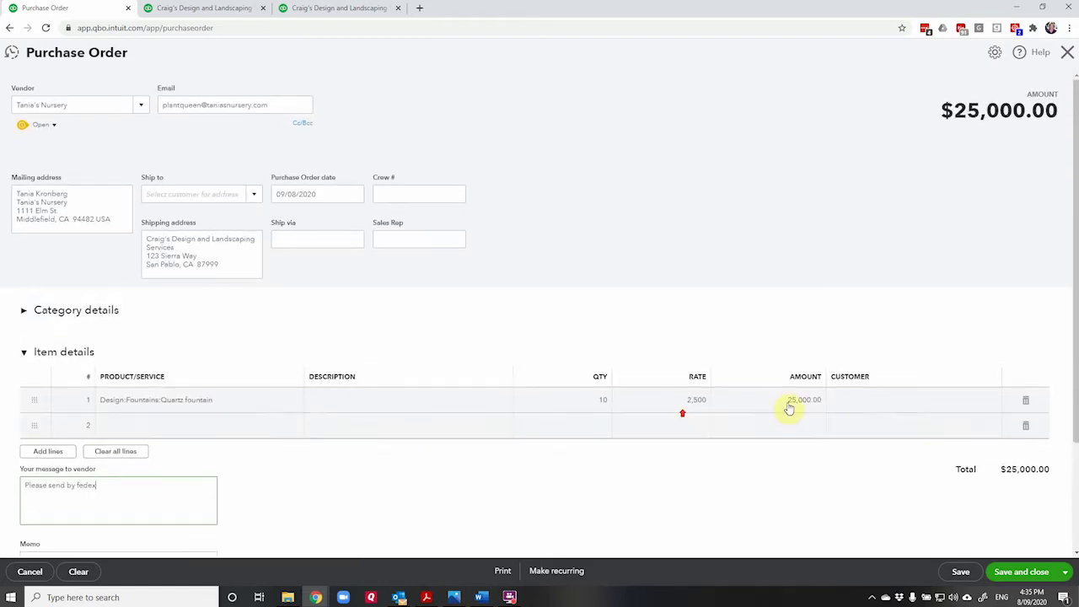
- Assign Amy's Bird Sanctuary as customer on line 1 with quantity 1
{"action": "left_click", "coordinate": [866, 400]}
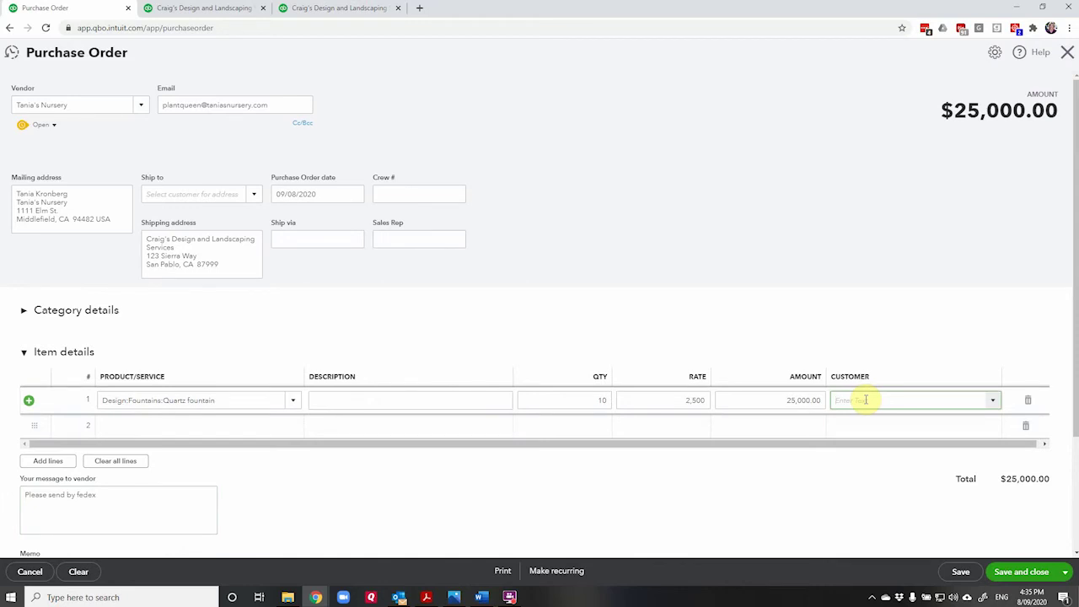
{"action": "type", "text": "amy"}
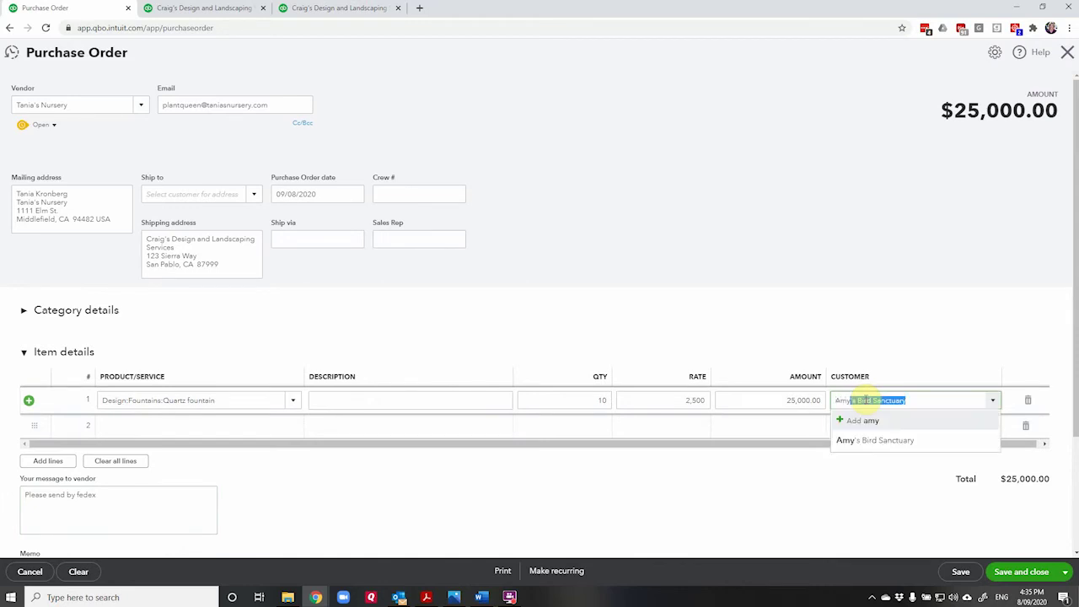
{"action": "left_click", "coordinate": [898, 441]}
{"action": "left_click_drag", "start_coordinate": [586, 400], "coordinate": [611, 400]}
{"action": "type", "text": "1"}
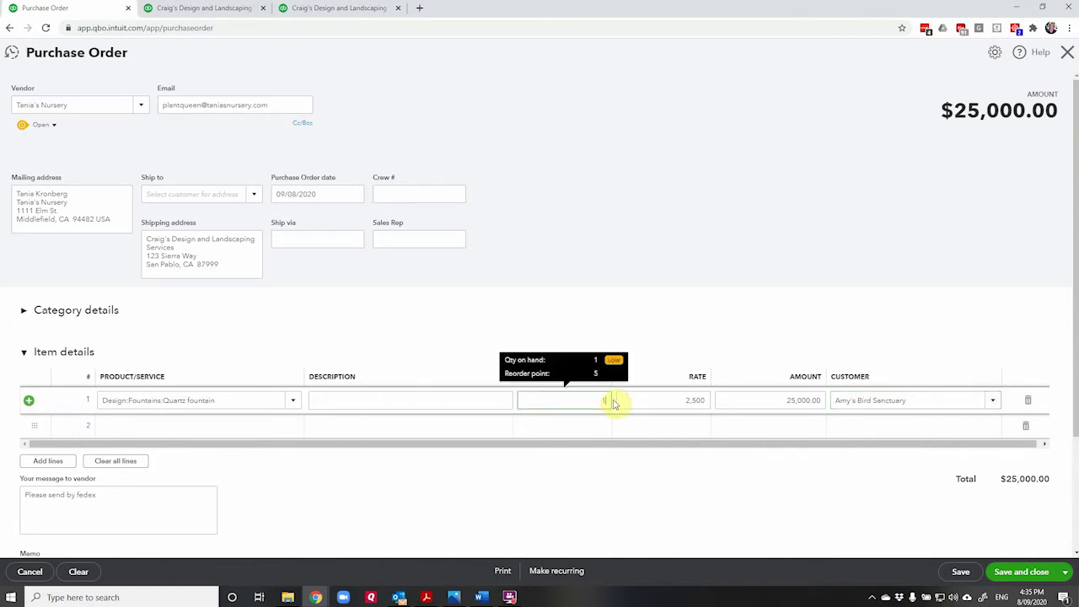
- Add line 2 with Design:Fountains:Quartz fountain, quantity 9, and save the order
{"action": "left_click", "coordinate": [224, 427]}
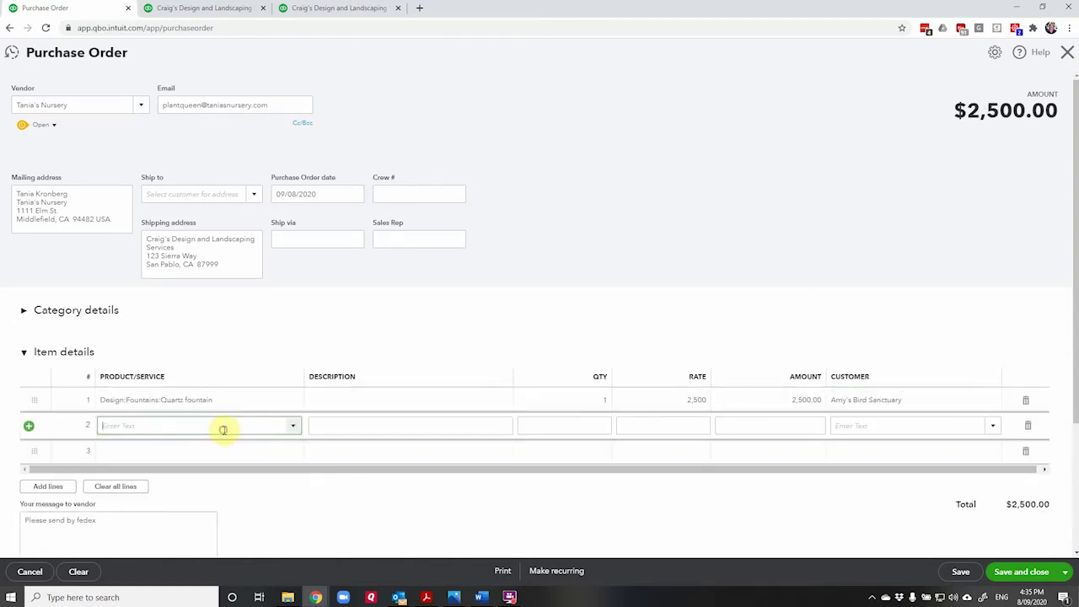
{"action": "type", "text": "qDesign:Fountains:Quartz fountainu"}
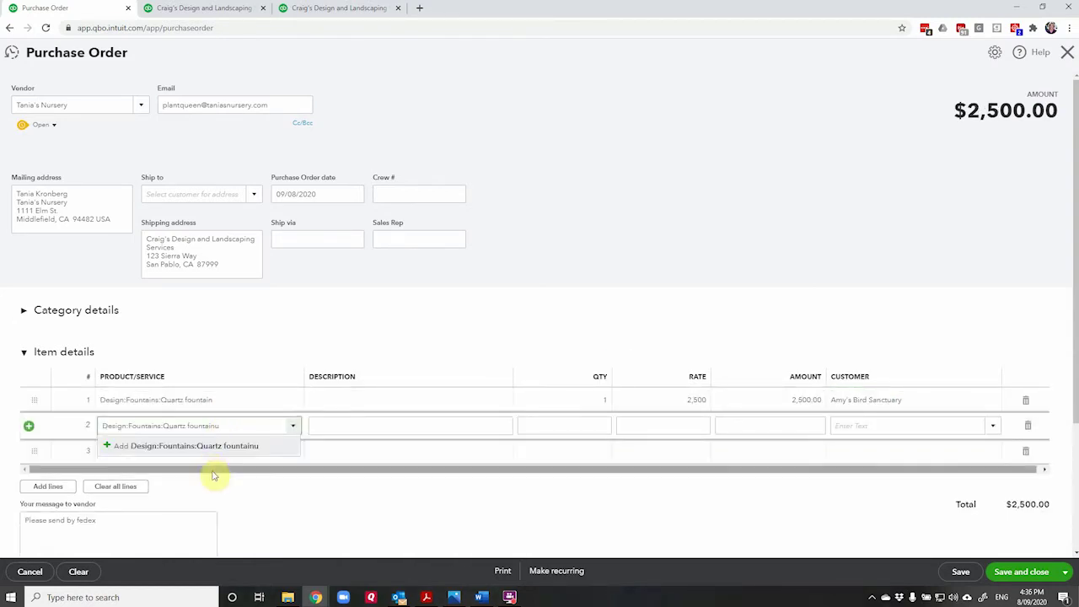
{"action": "key", "text": "BackSpace"}
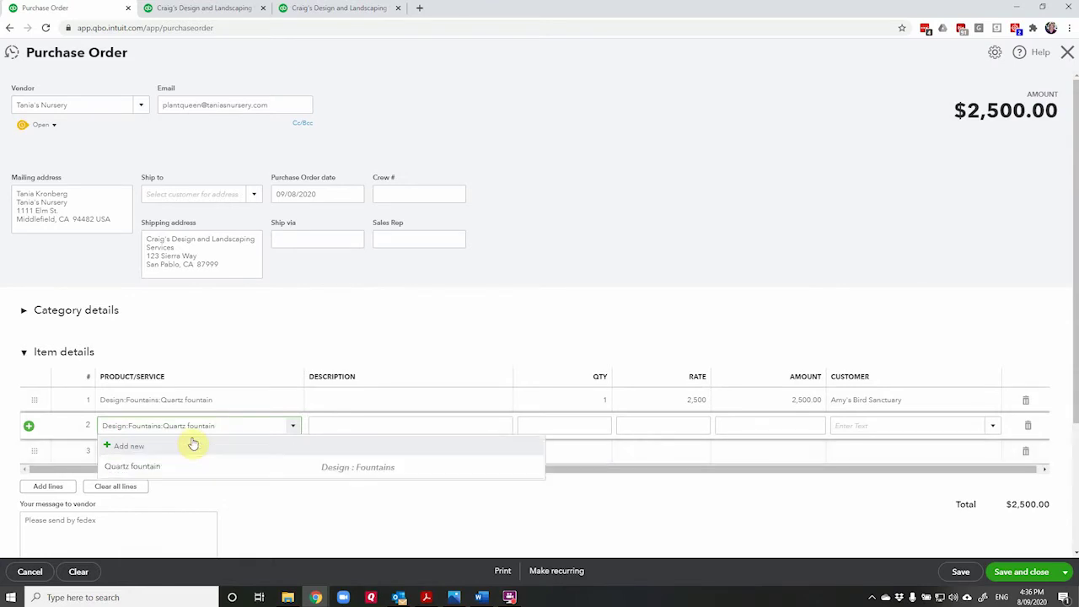
{"action": "left_click", "coordinate": [336, 471]}
{"action": "left_click", "coordinate": [594, 425]}
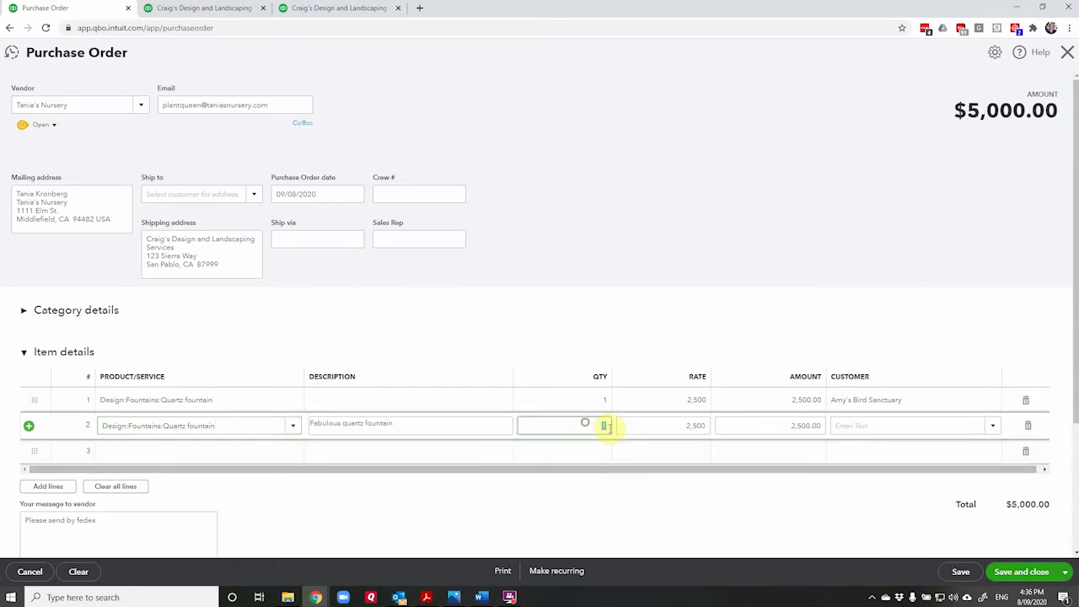
{"action": "type", "text": "9"}
{"action": "key", "text": "Tab"}
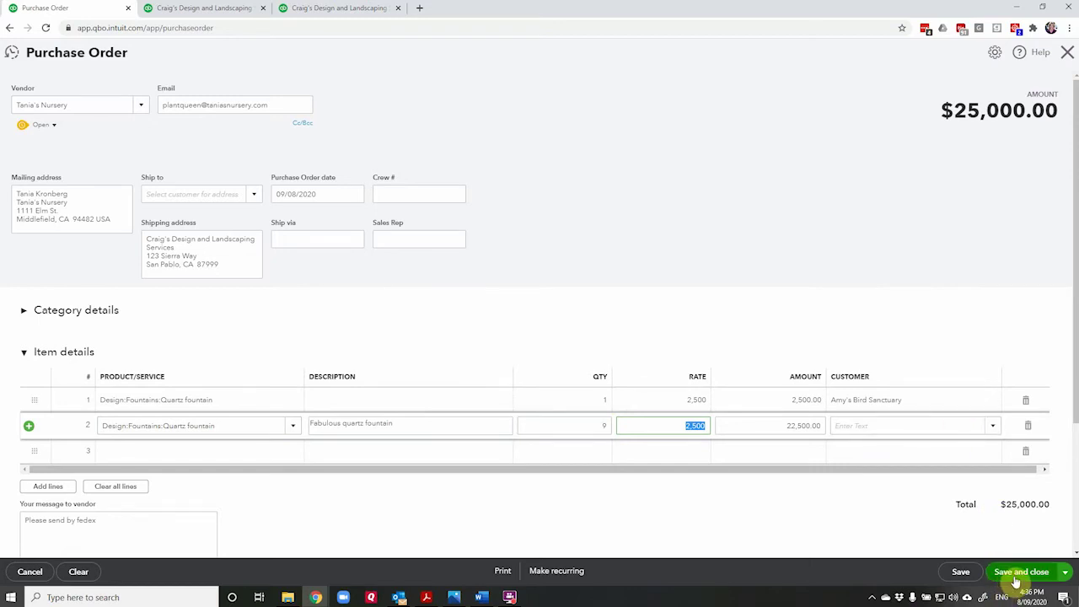
{"action": "left_click", "coordinate": [1063, 573]}
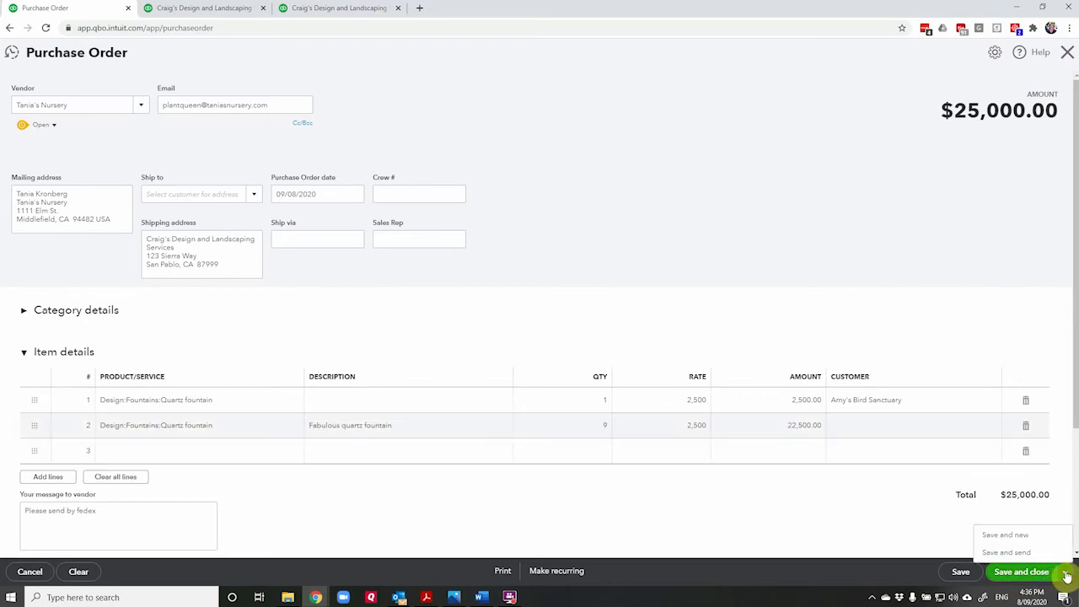
{"action": "left_click", "coordinate": [1025, 576]}
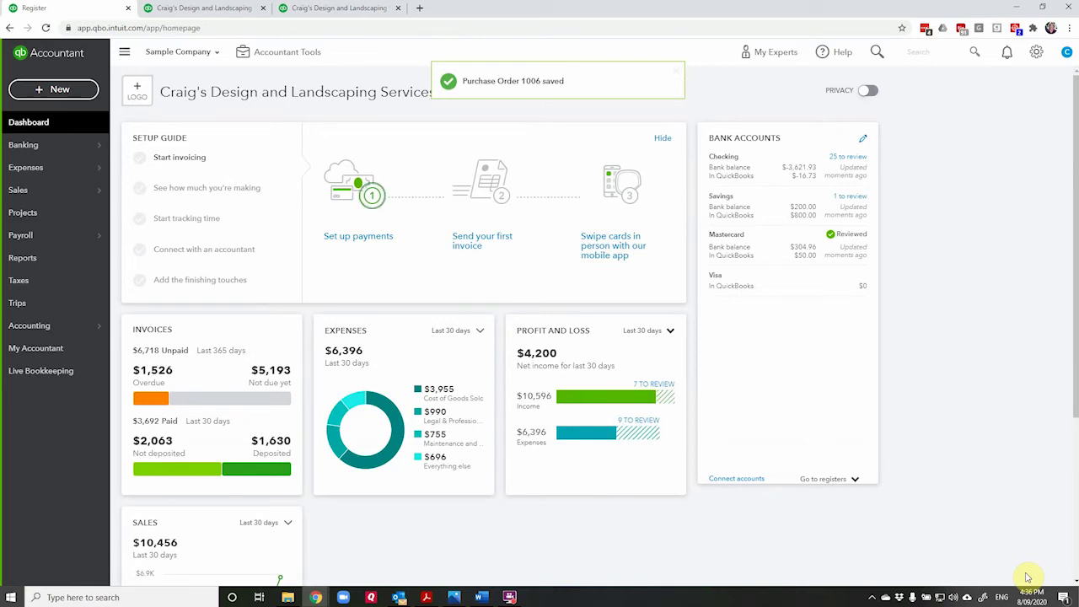
- Search reports for 'pur' and check the Open Purchase Order List report
{"action": "left_click", "coordinate": [44, 258]}
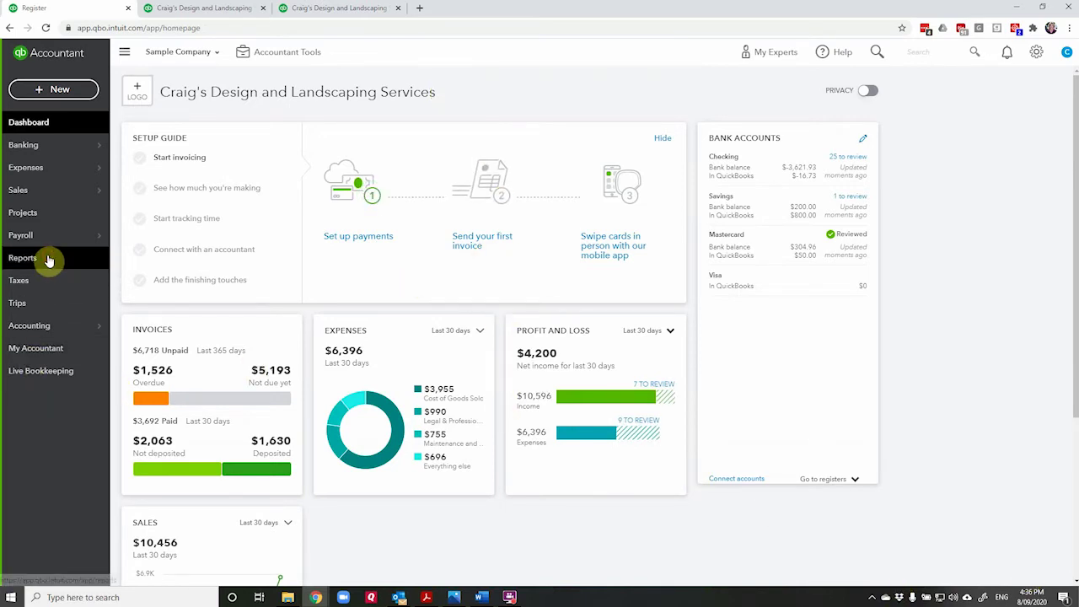
{"action": "left_click", "coordinate": [617, 124]}
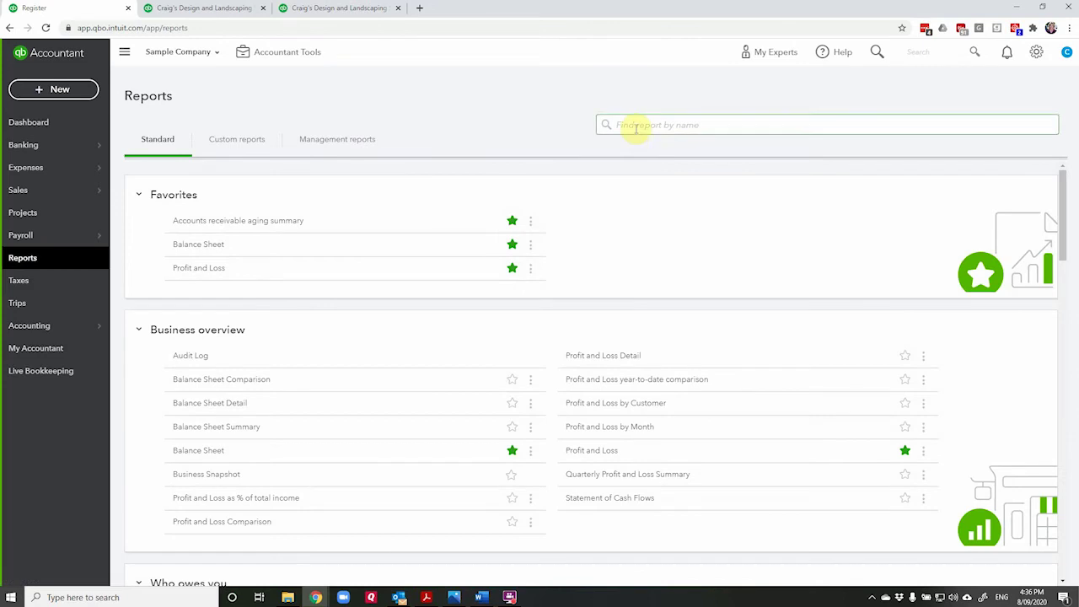
{"action": "type", "text": "pur"}
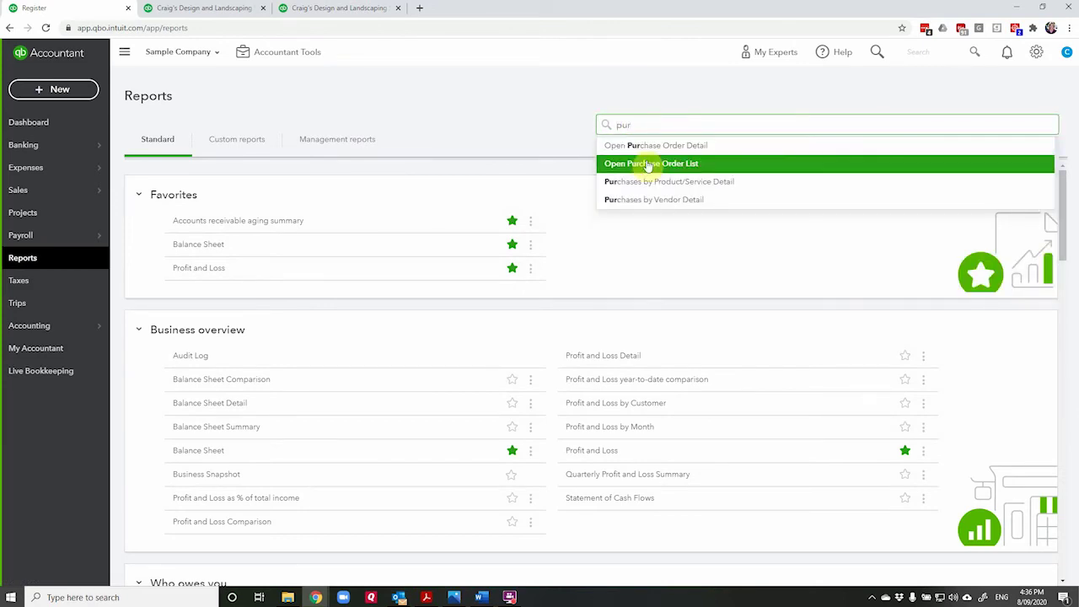
{"action": "left_click", "coordinate": [641, 163]}
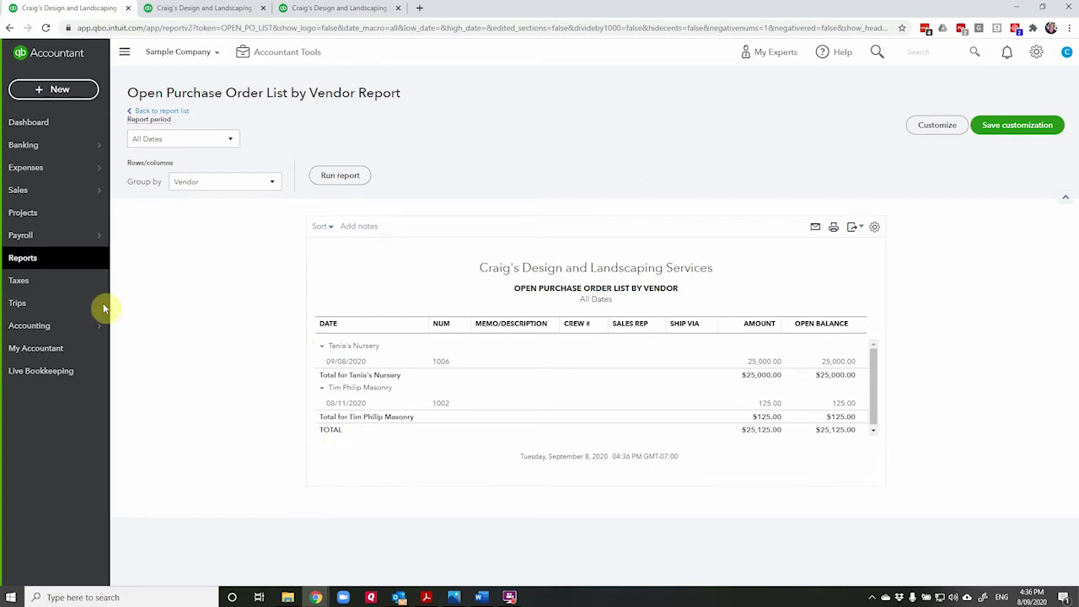
{"action": "left_click", "coordinate": [141, 111]}
- Search 'purc' and open the Open Purchase Order Detail report showing PO 1006
{"action": "left_click", "coordinate": [622, 123]}
{"action": "type", "text": "purc"}
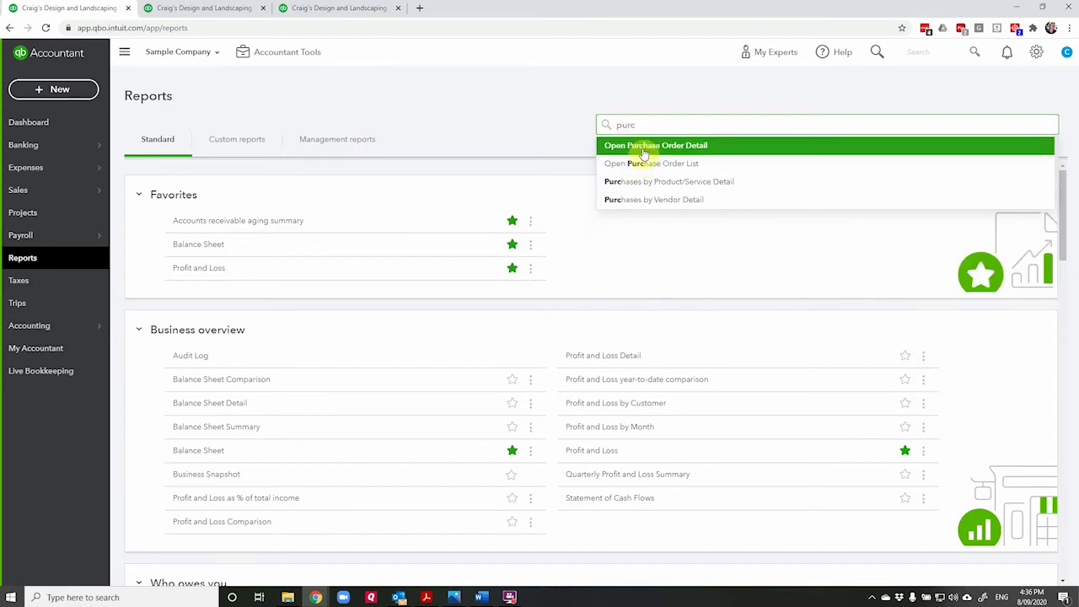
{"action": "left_click", "coordinate": [639, 145]}
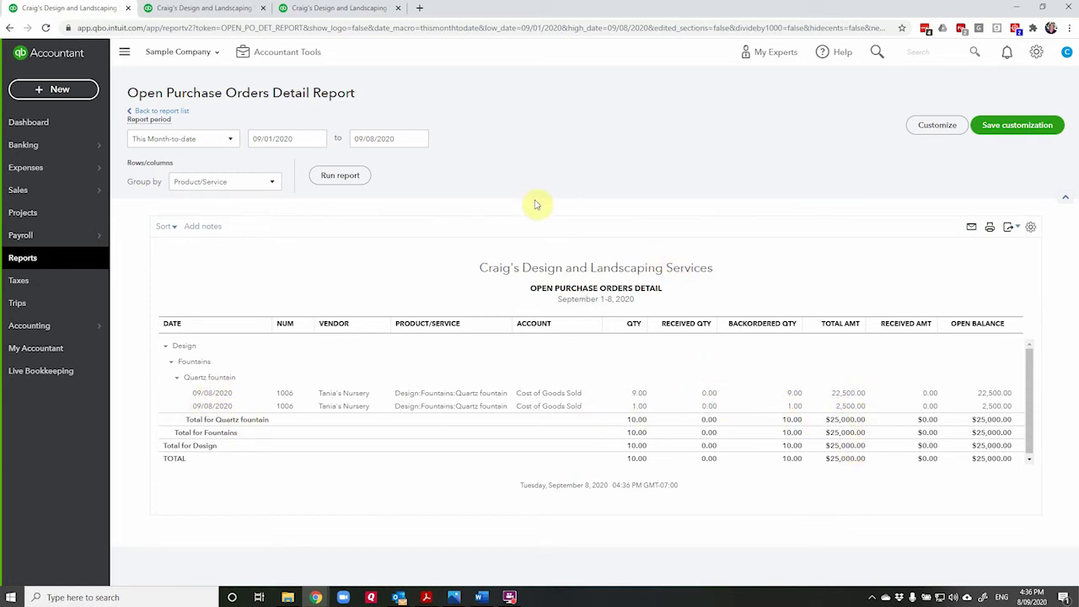
{"action": "scroll", "coordinate": [536, 204], "scroll_direction": "up", "scroll_amount": 1}
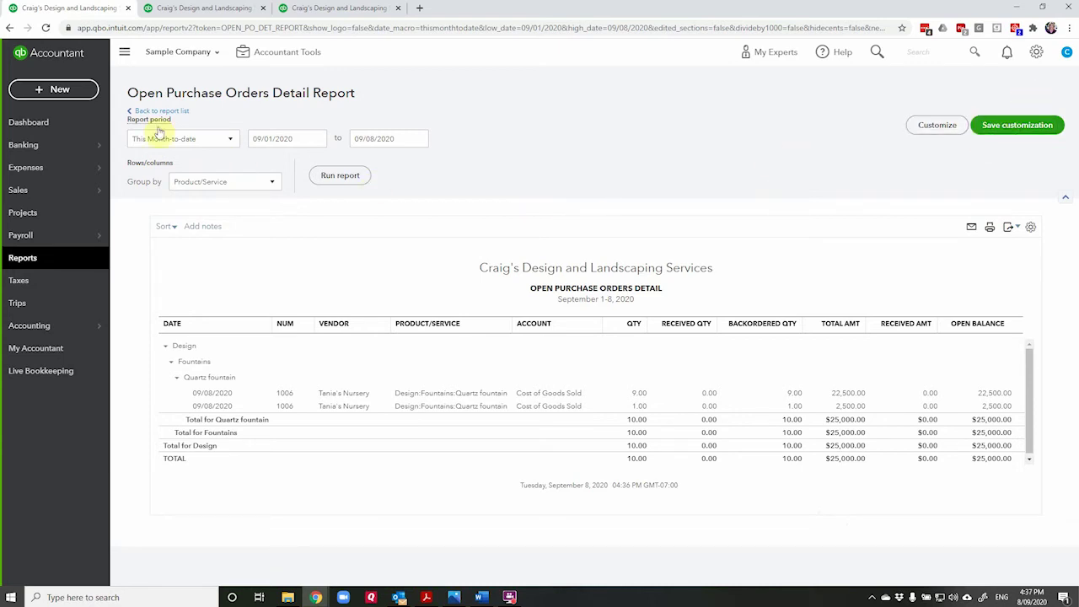
{"action": "left_click", "coordinate": [62, 90]}
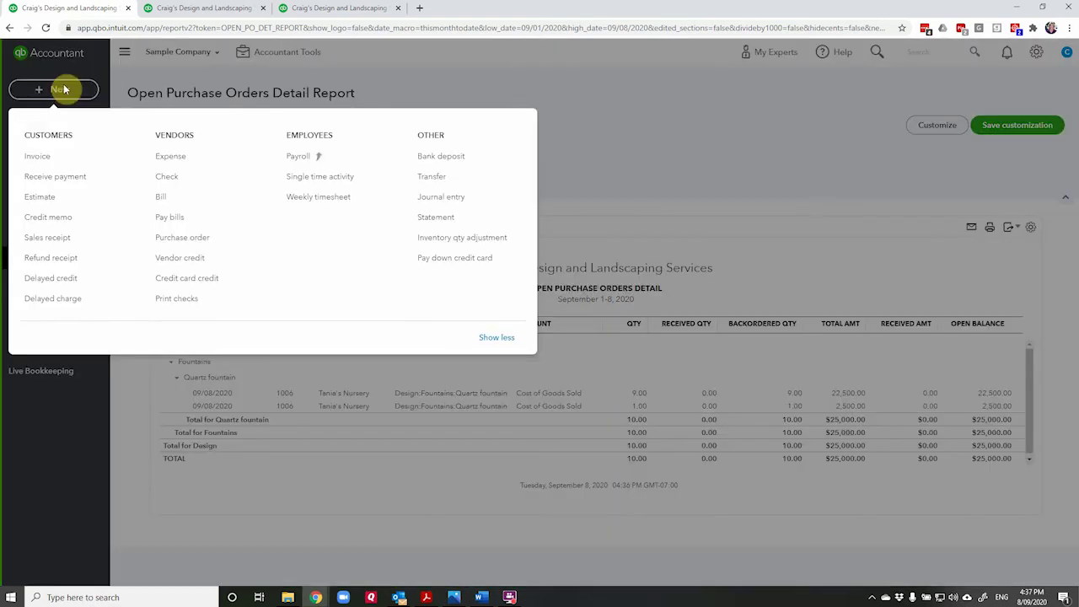
- Create a bill from recent PO 1006, mark line 1 billable, and save it
{"action": "left_click", "coordinate": [212, 237]}
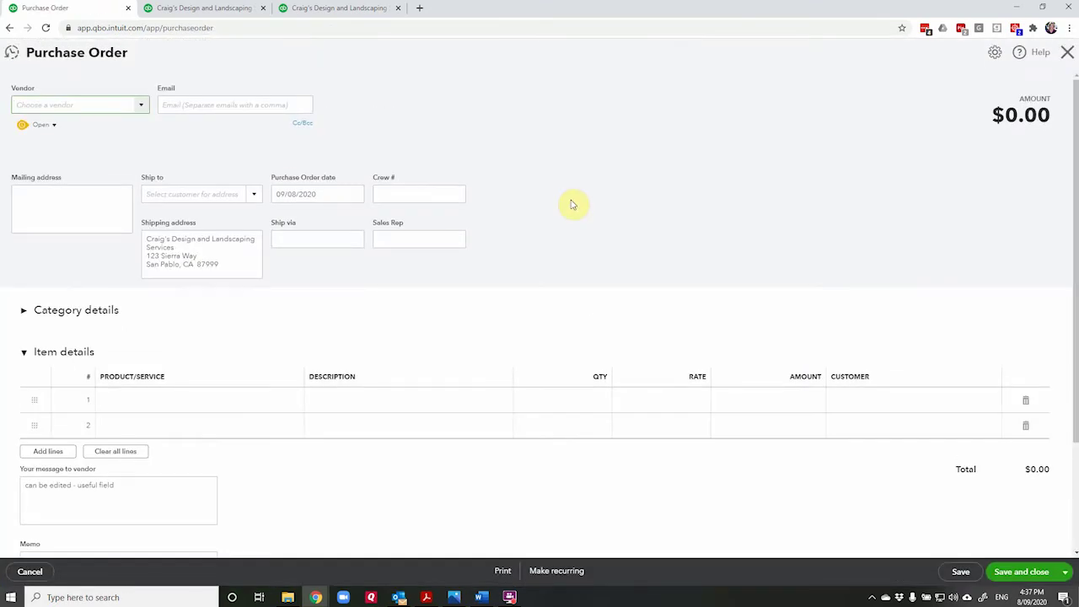
{"action": "left_click", "coordinate": [11, 51]}
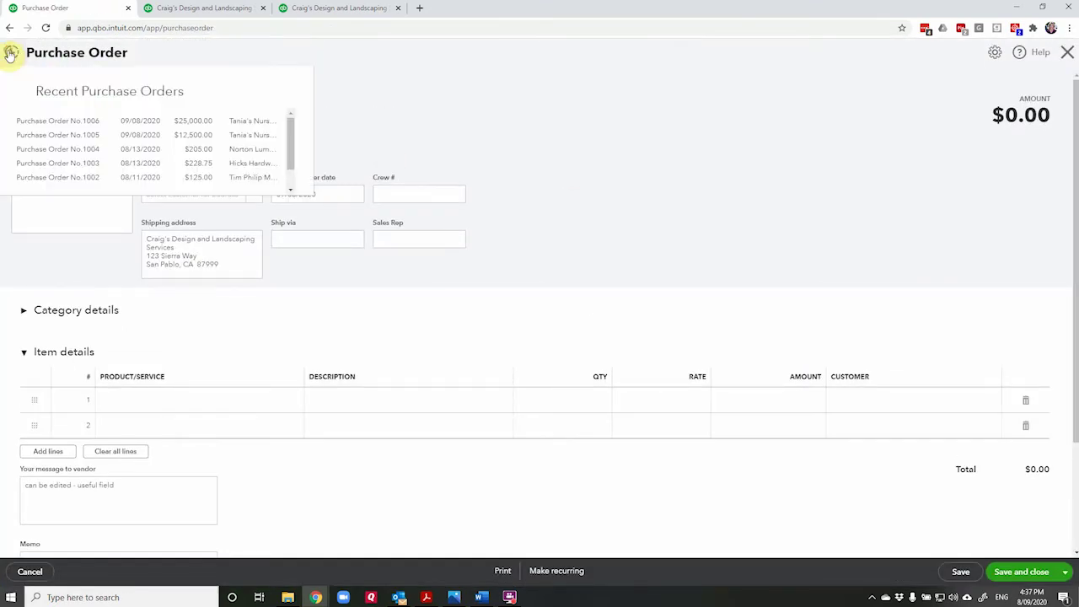
{"action": "left_click", "coordinate": [69, 126]}
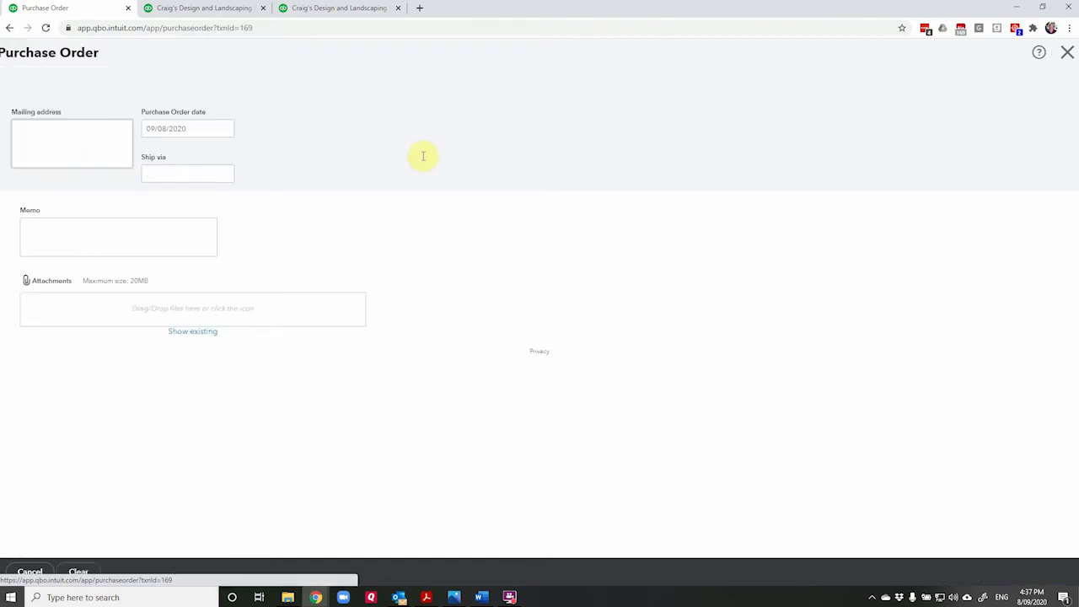
{"action": "left_click", "coordinate": [892, 111]}
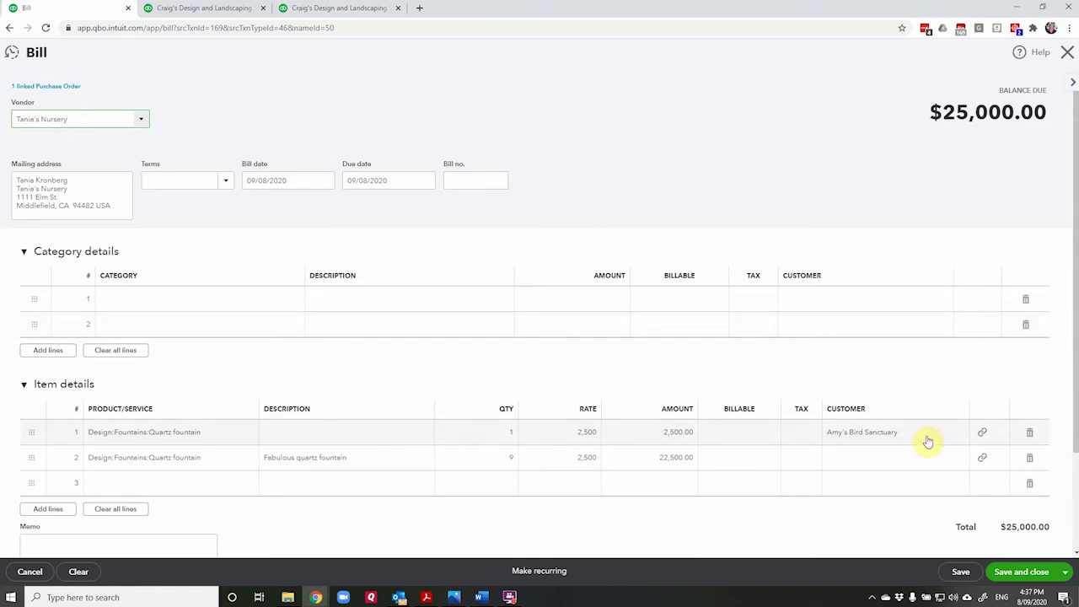
{"action": "left_click", "coordinate": [748, 436]}
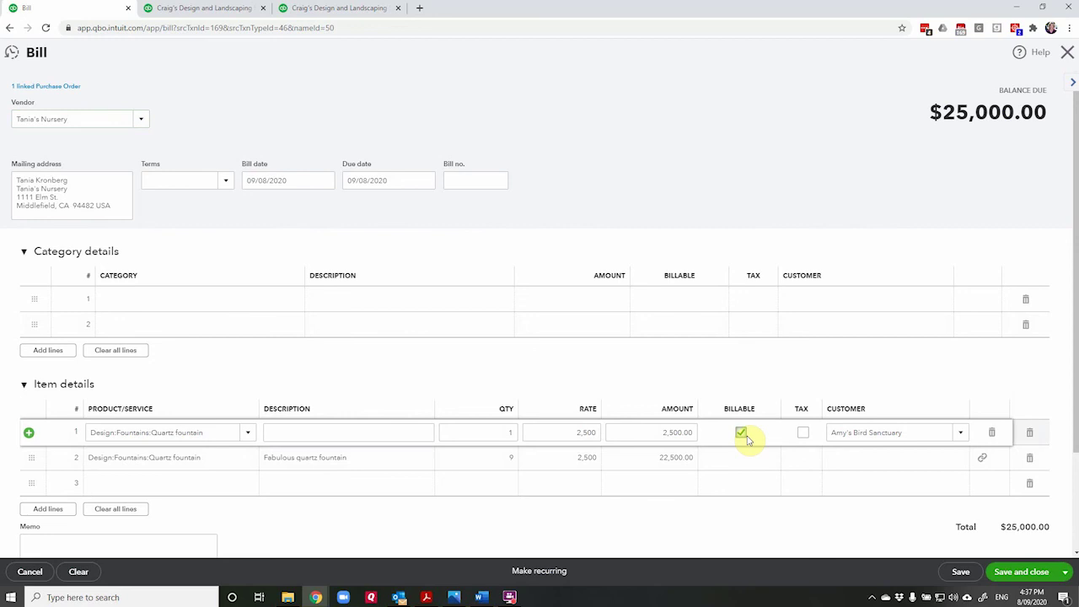
{"action": "left_click", "coordinate": [1020, 575]}
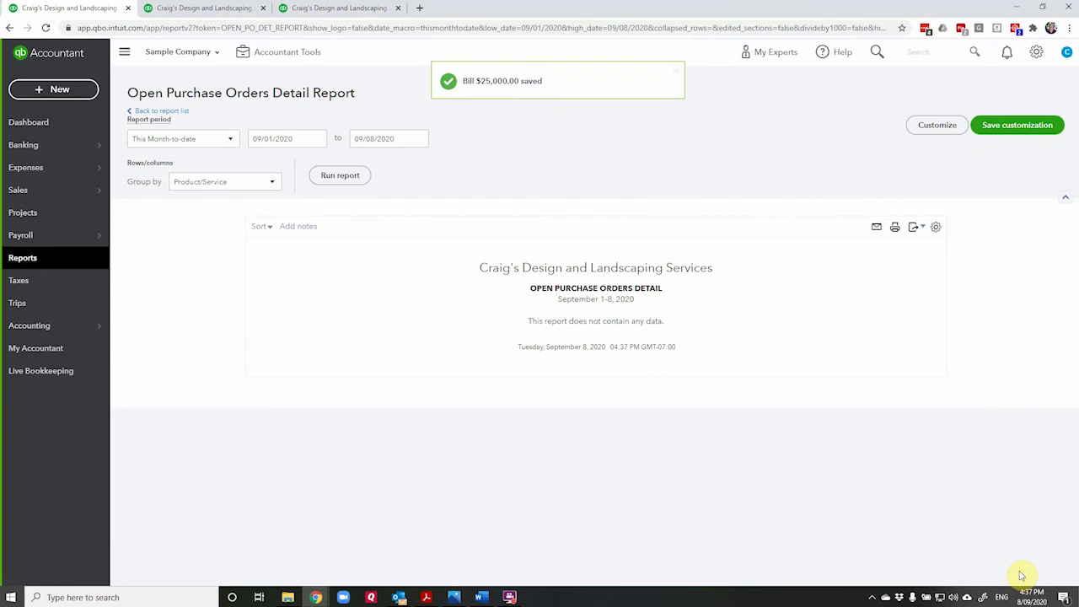